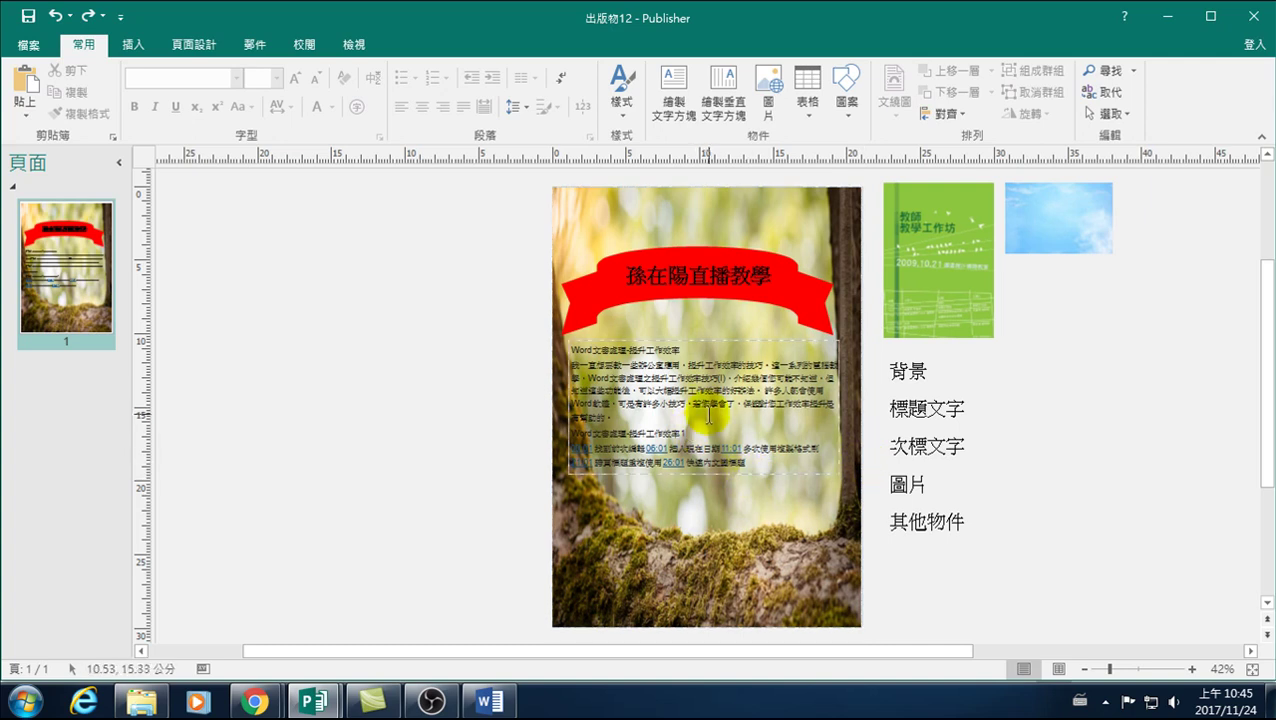
- Select the forest background and the body text box, then deselect them
left_click(675, 503)
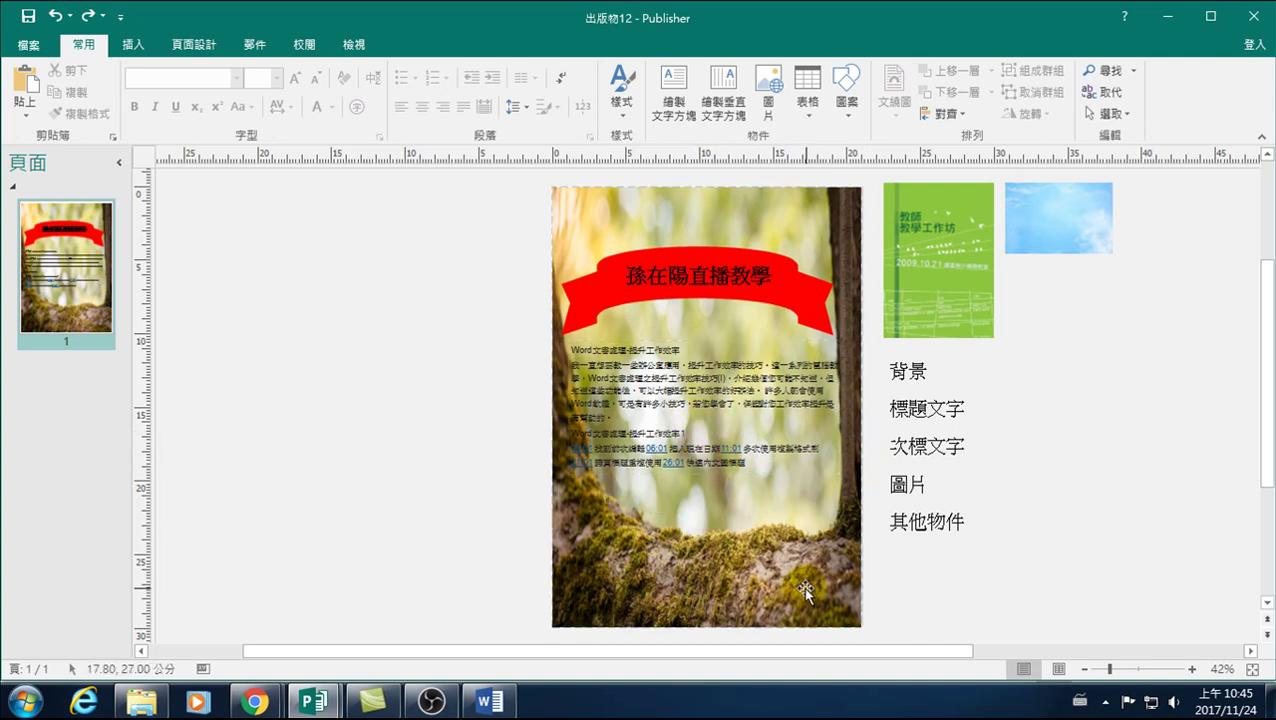
left_click(695, 416)
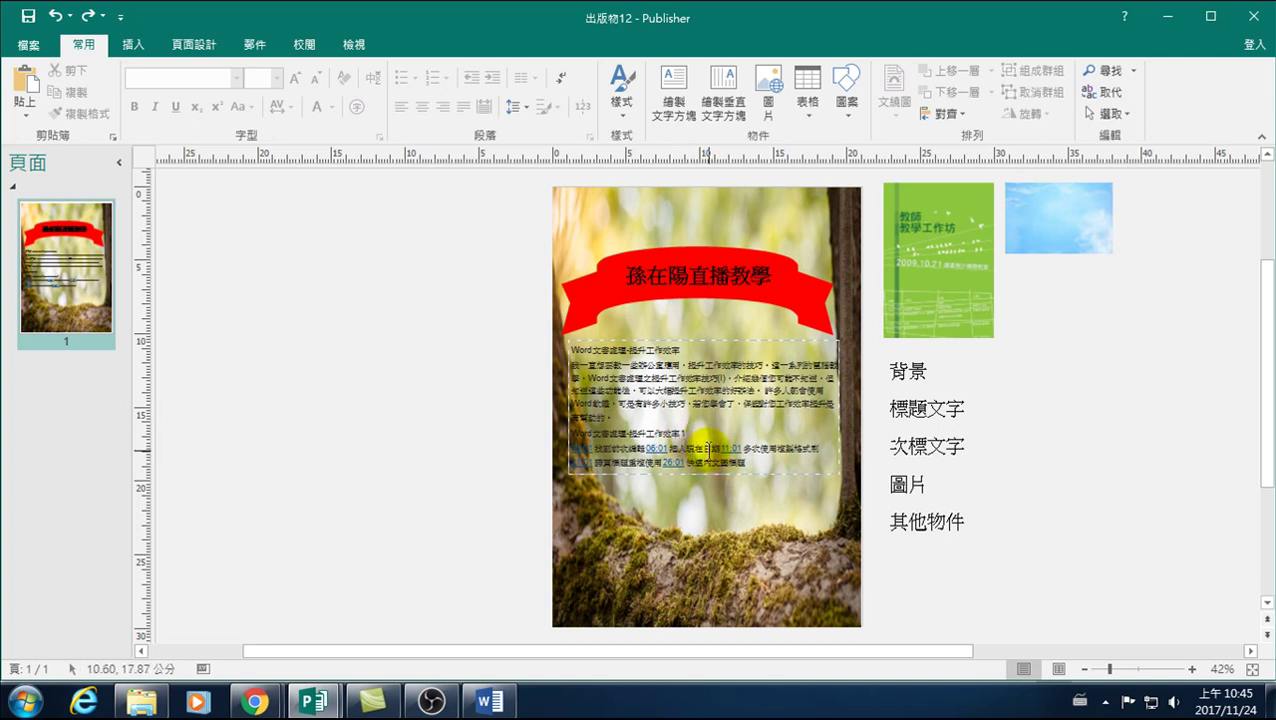
left_click(678, 506)
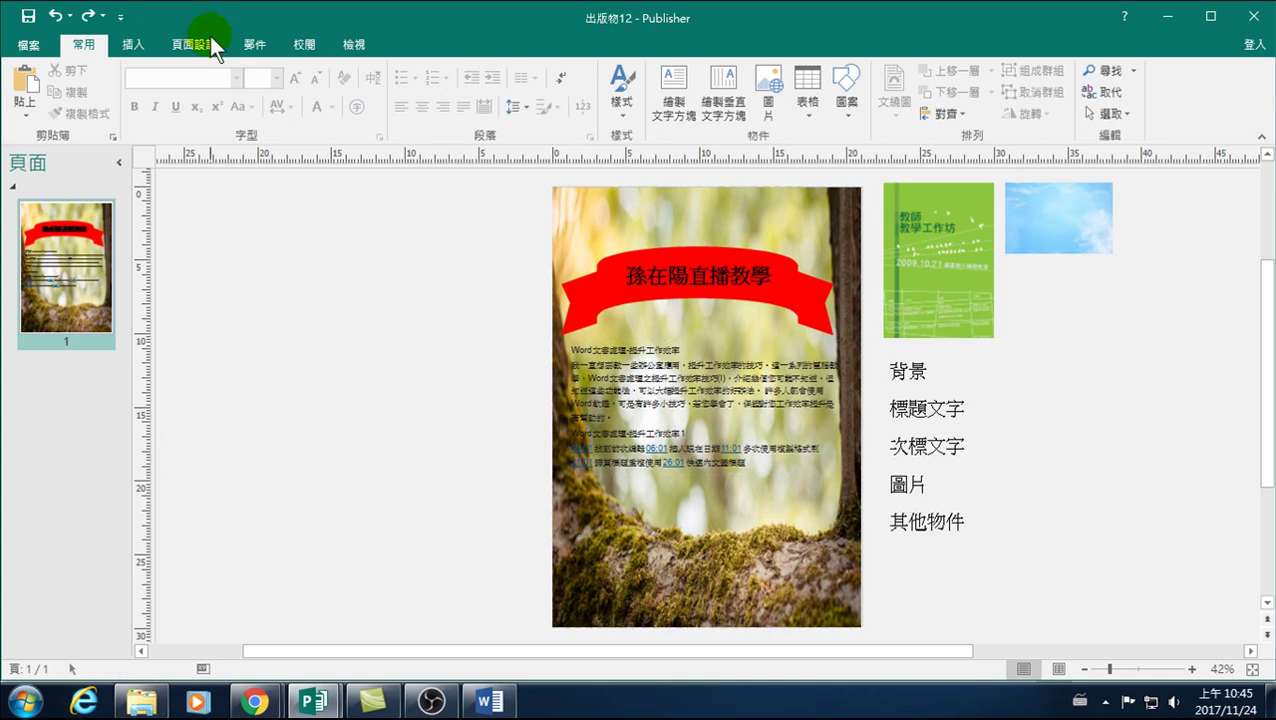
- Insert the Word course flyer image from D:\Publisher 20171124 onto the poster
left_click(132, 40)
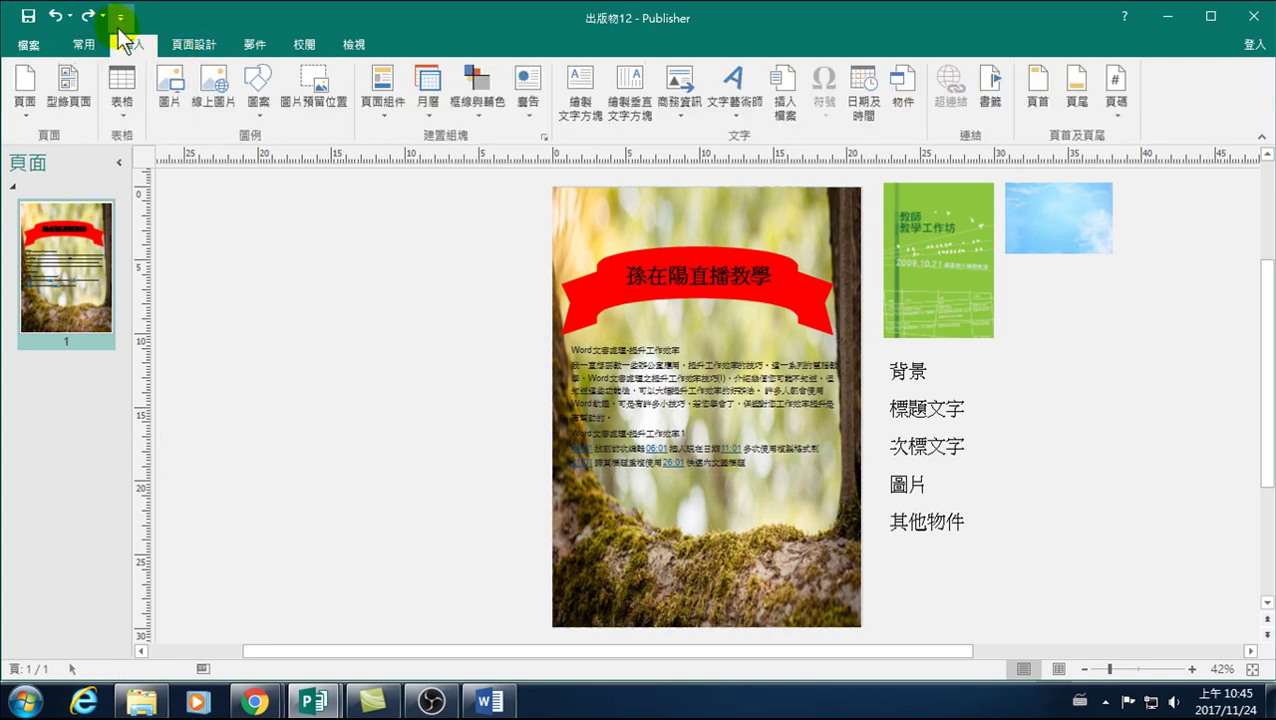
left_click(167, 100)
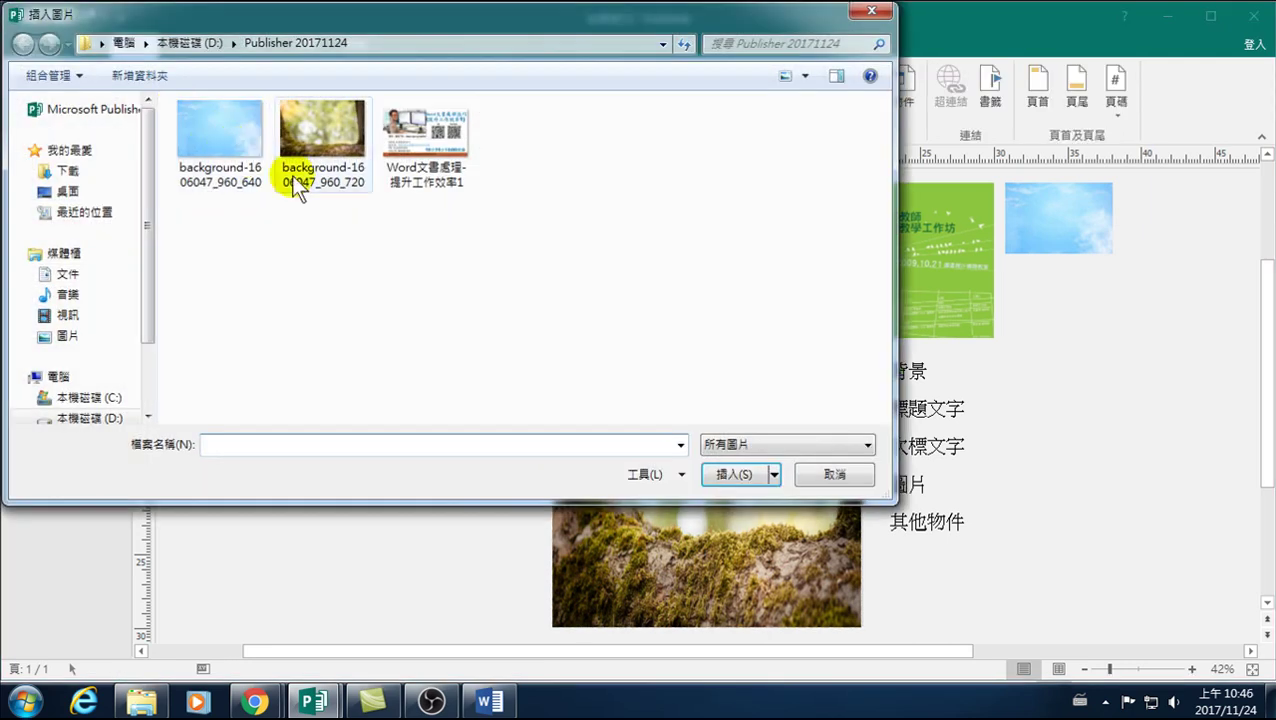
left_click(105, 418)
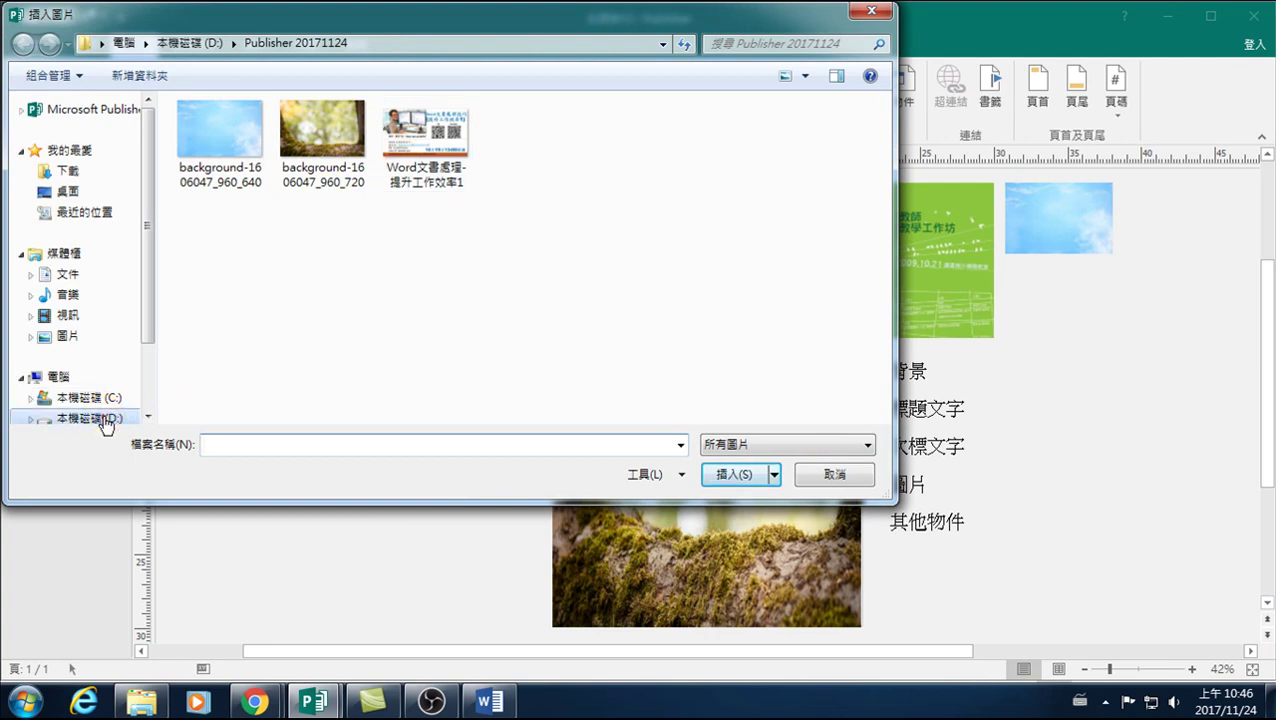
double_click(224, 172)
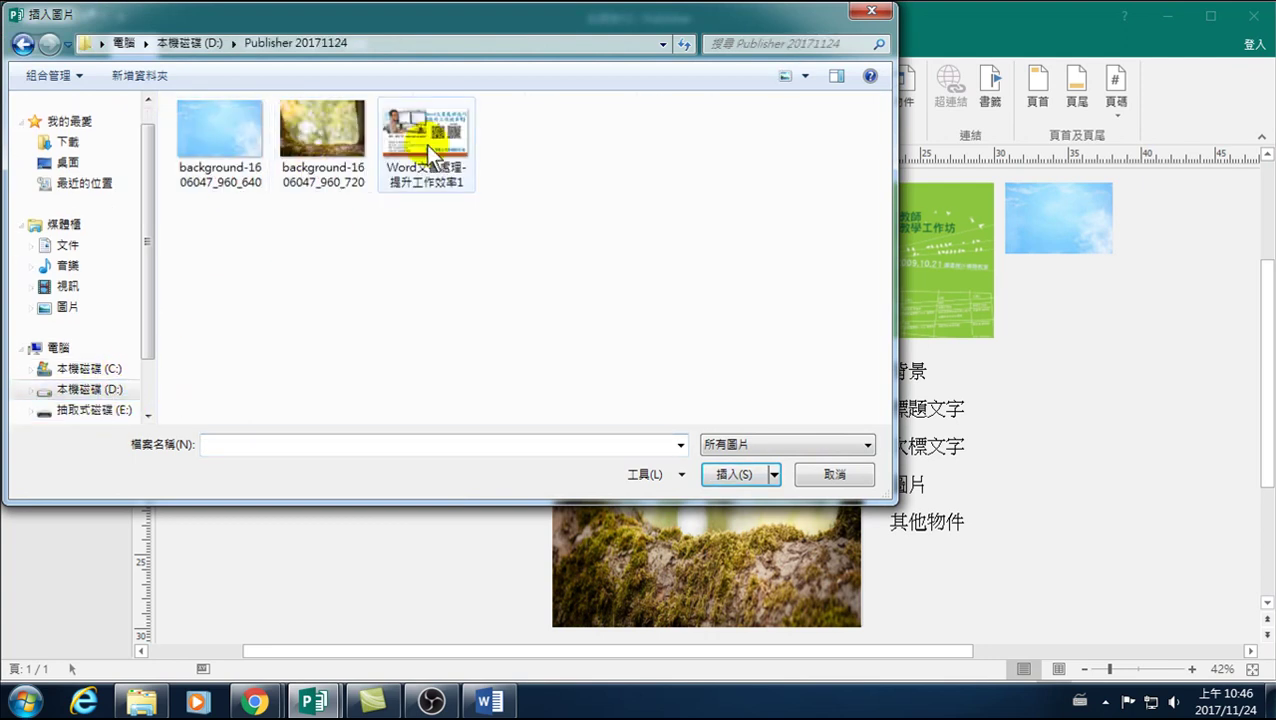
left_click(436, 140)
left_click(736, 474)
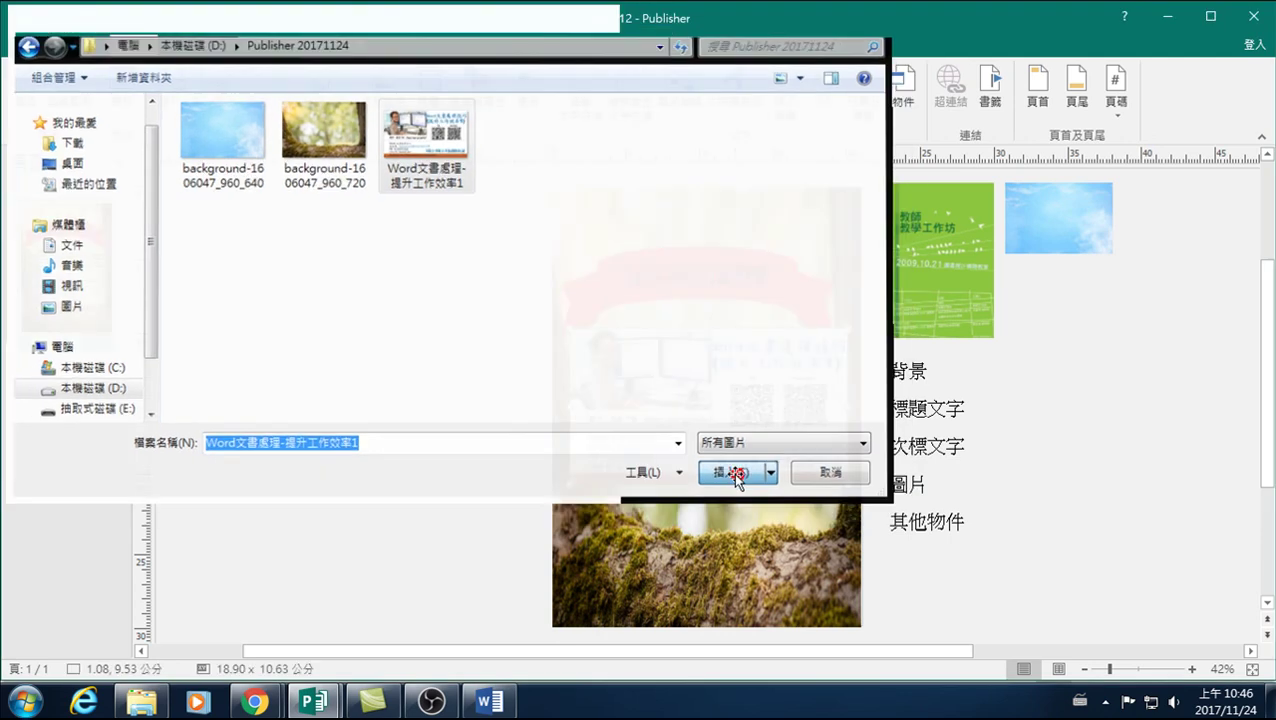
- Drag the 18.90 × 10.63 cm flyer image to the page bottom, just beneath the body text
left_click_drag(677, 380, 671, 525)
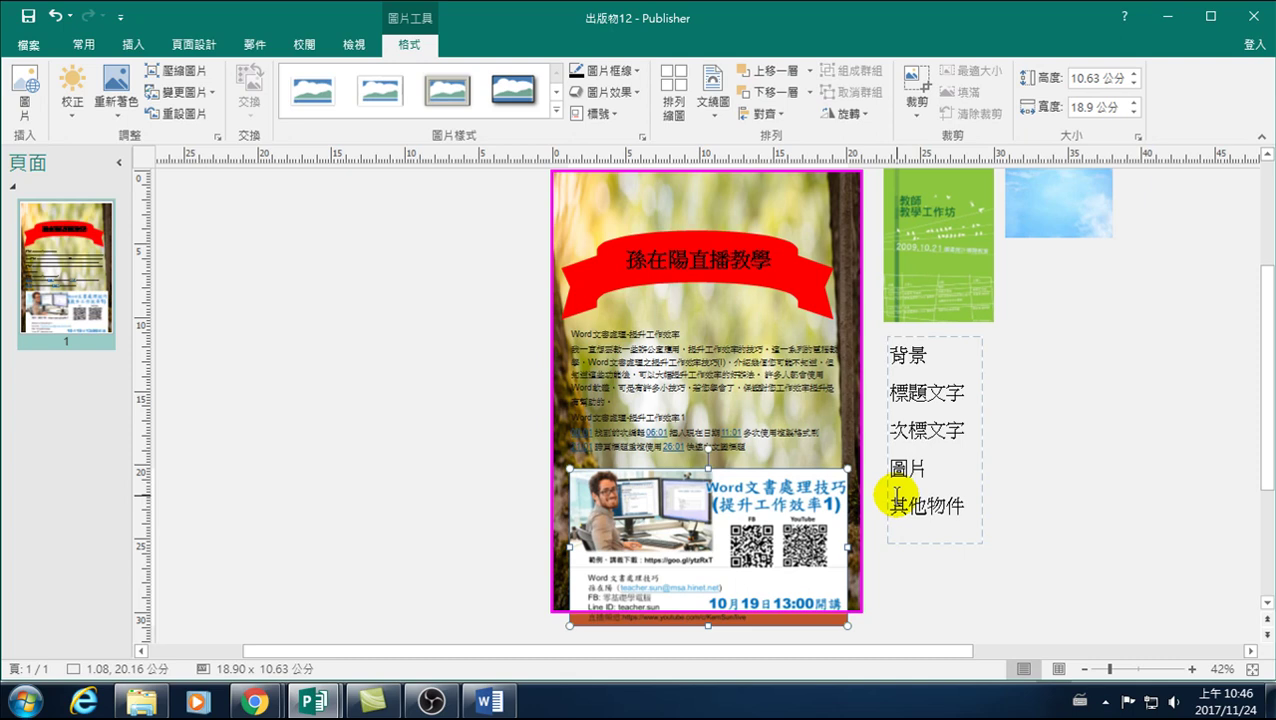
left_click_drag(704, 522, 700, 500)
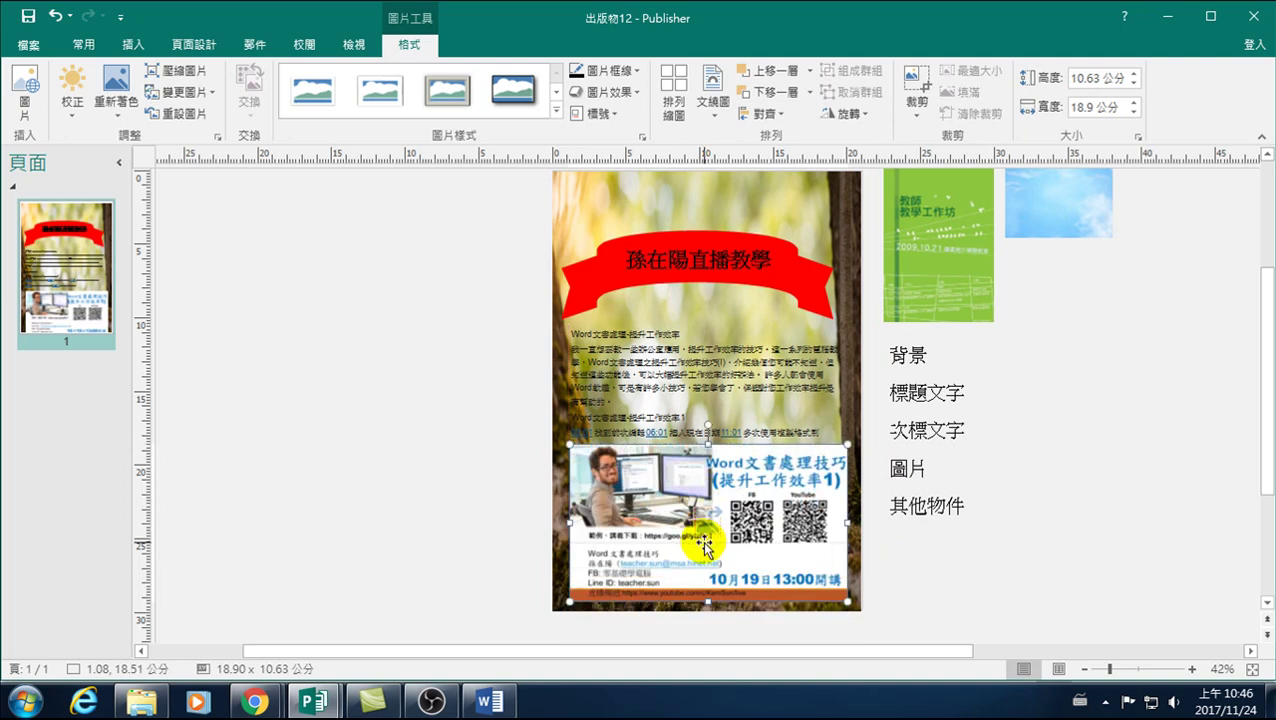
left_click_drag(669, 561, 675, 556)
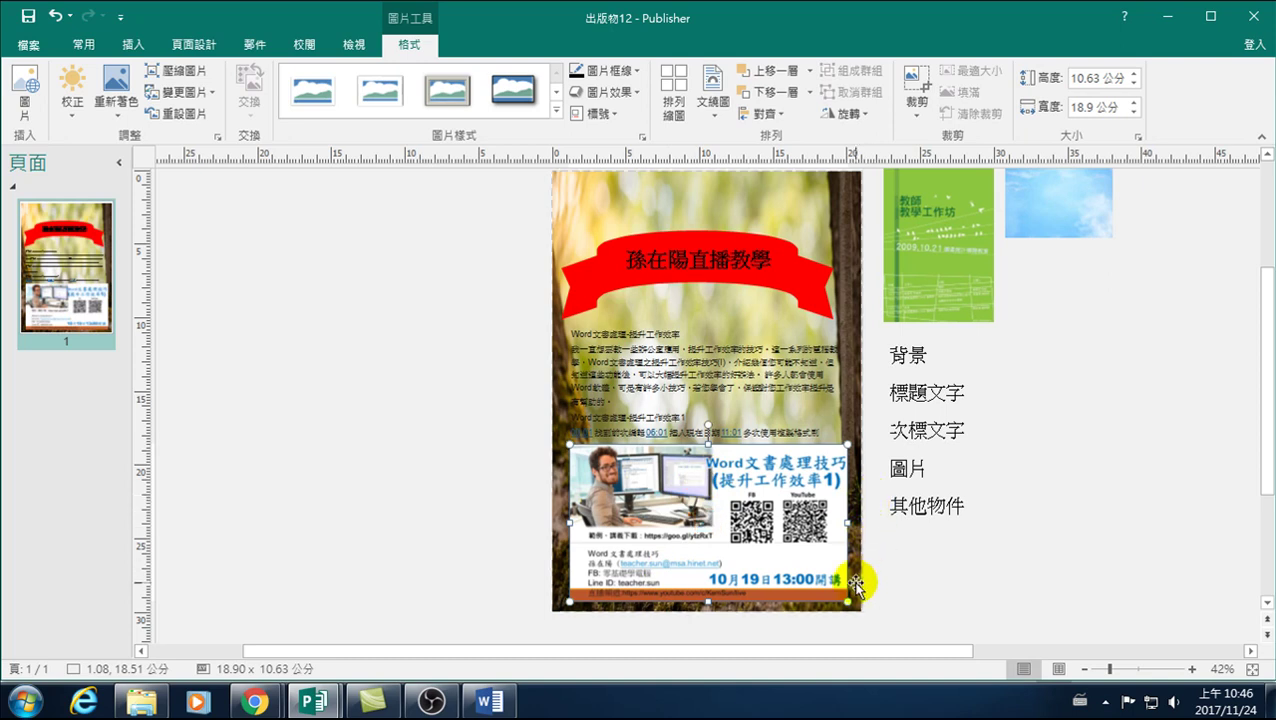
- Nudge the body text box and raise the red ribbon title higher on the page
left_click(654, 364)
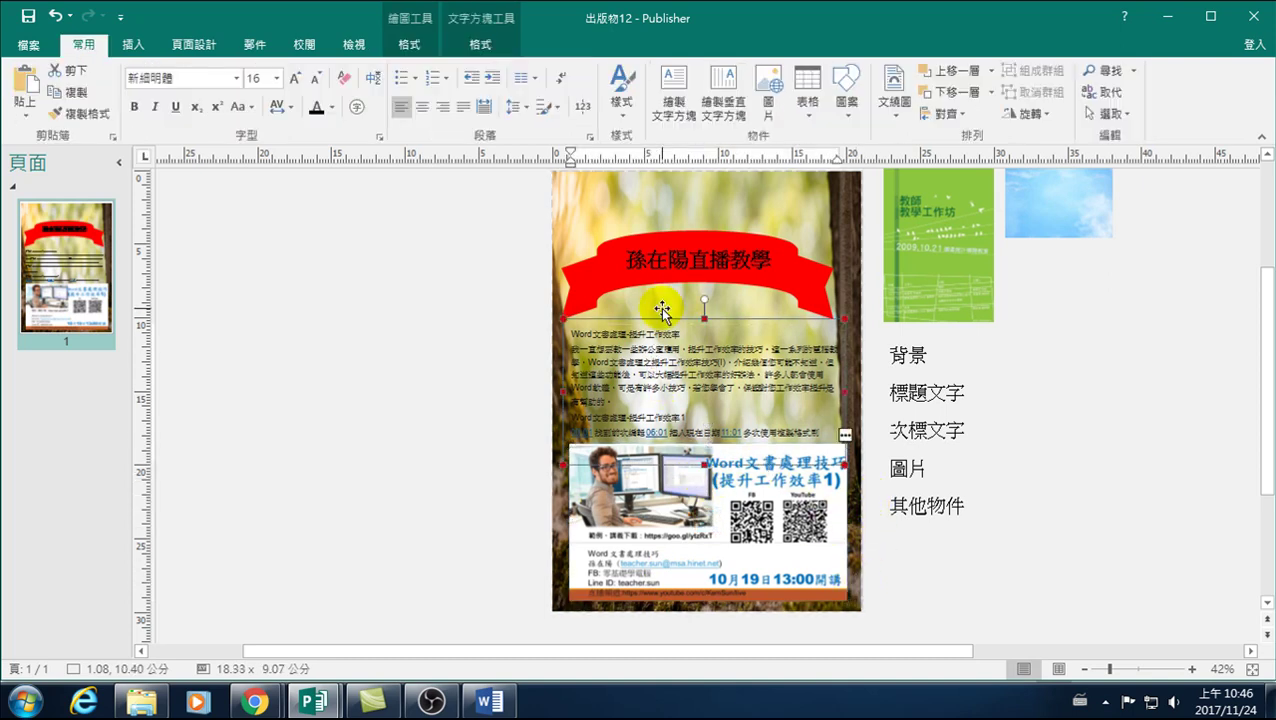
left_click_drag(661, 310, 662, 316)
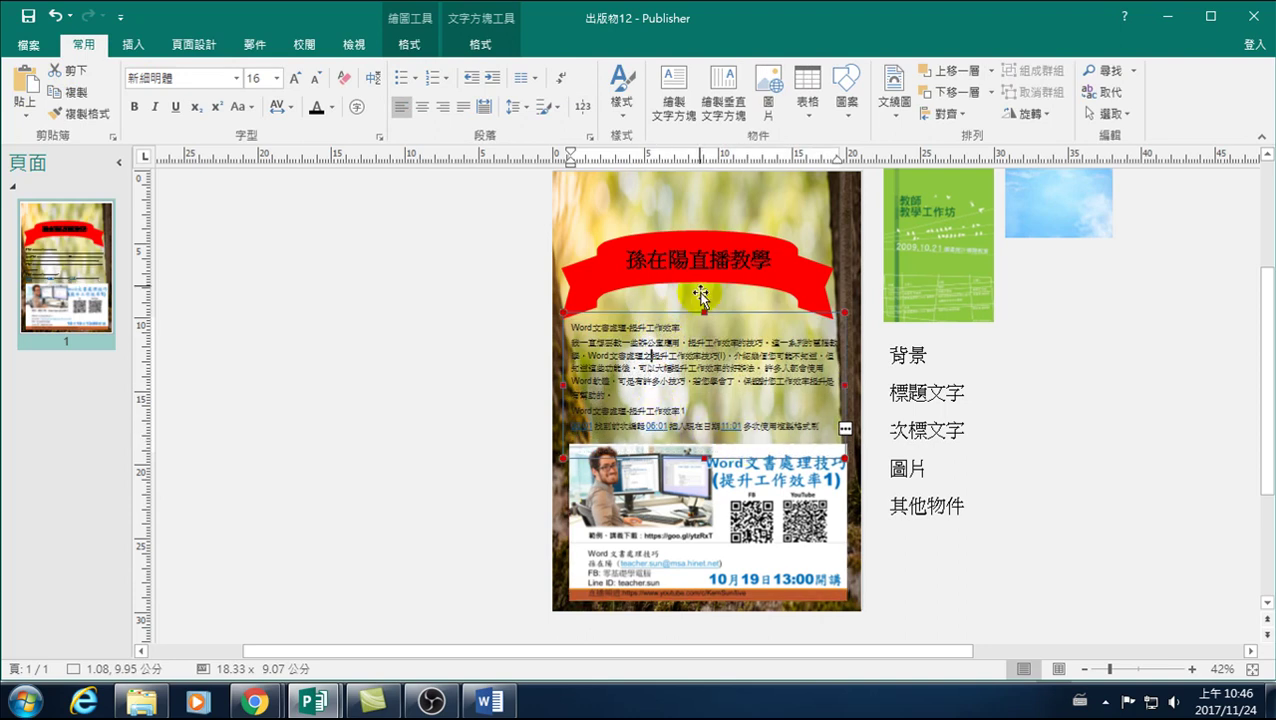
left_click(701, 295)
left_click_drag(666, 231, 665, 200)
- Realign the forest background to the page's top-left corner and settle the body text higher
left_click(652, 311)
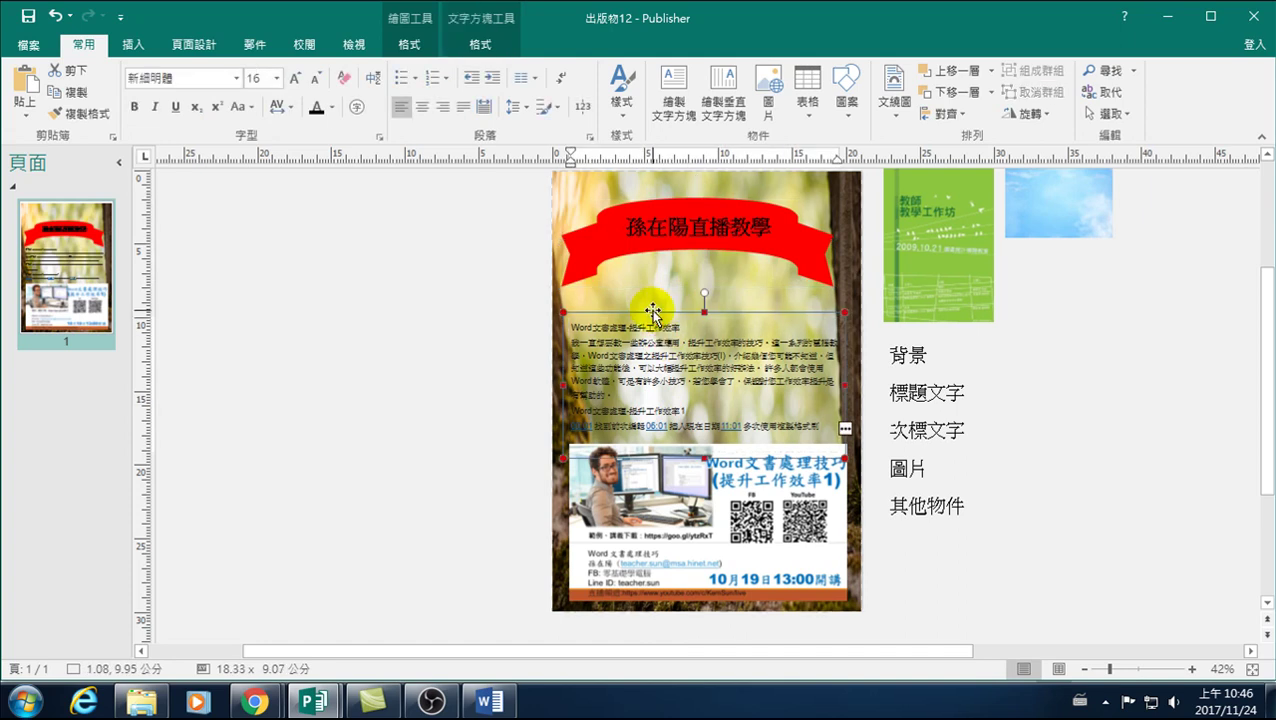
left_click(652, 300)
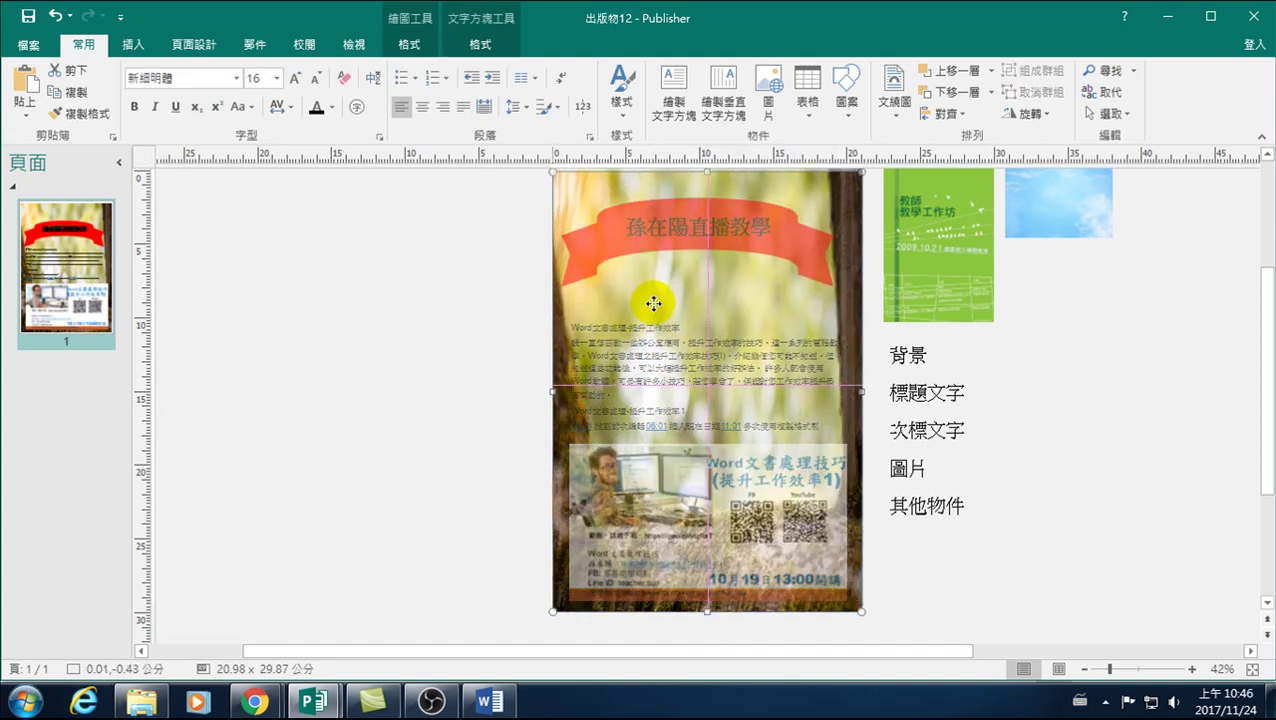
left_click_drag(652, 299, 612, 297)
left_click(612, 319)
left_click(641, 510)
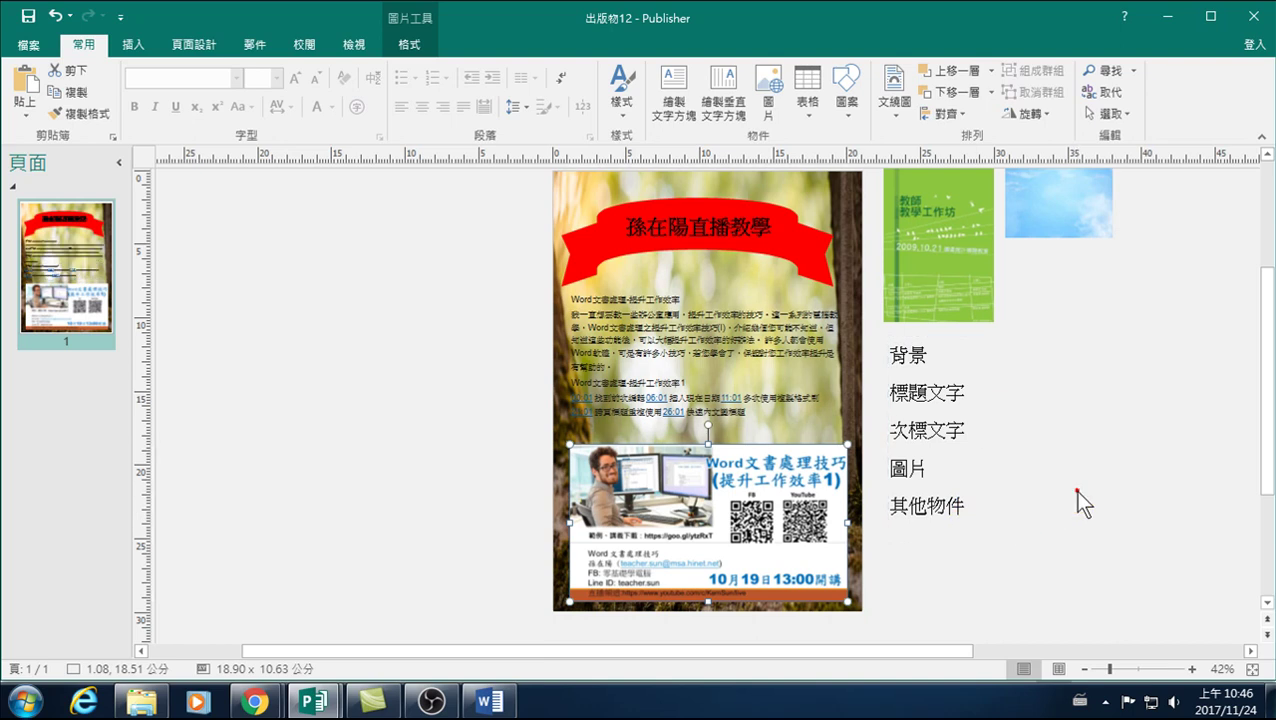
- Deselect the flyer image and bring up the File Info page for 出版物12
left_click(997, 501)
scroll(789, 507, "up", 1)
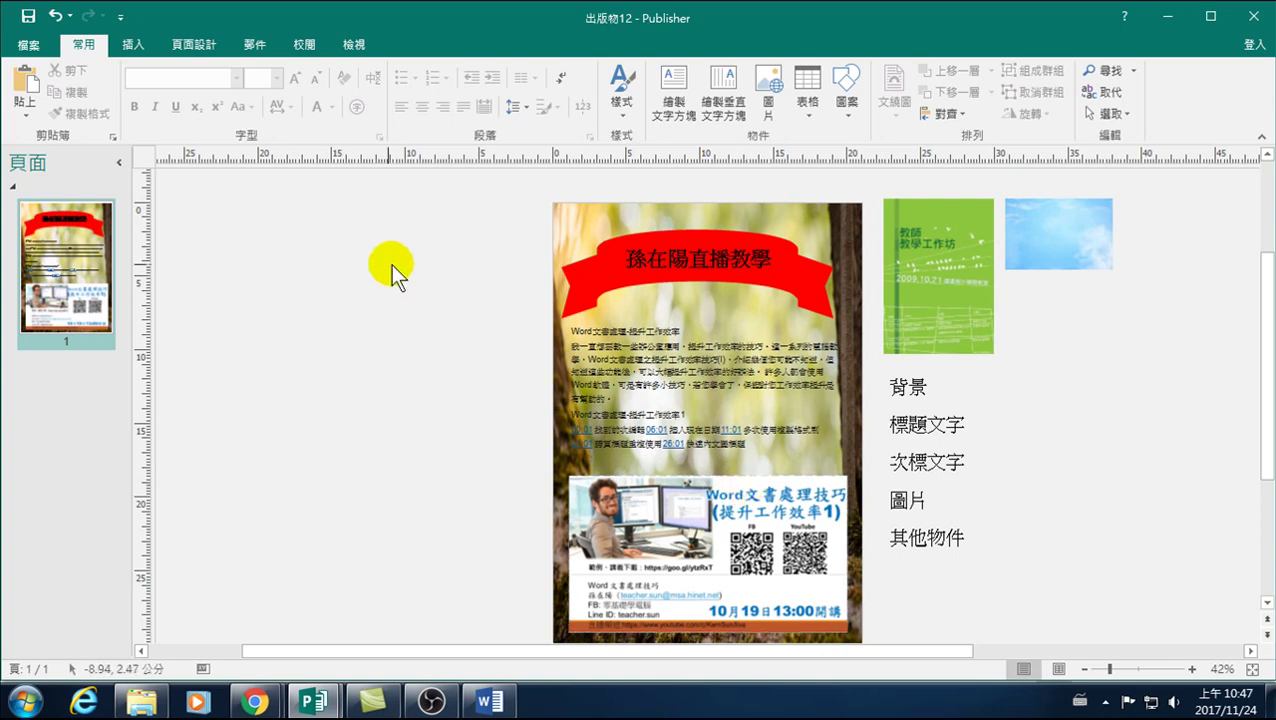
left_click(127, 45)
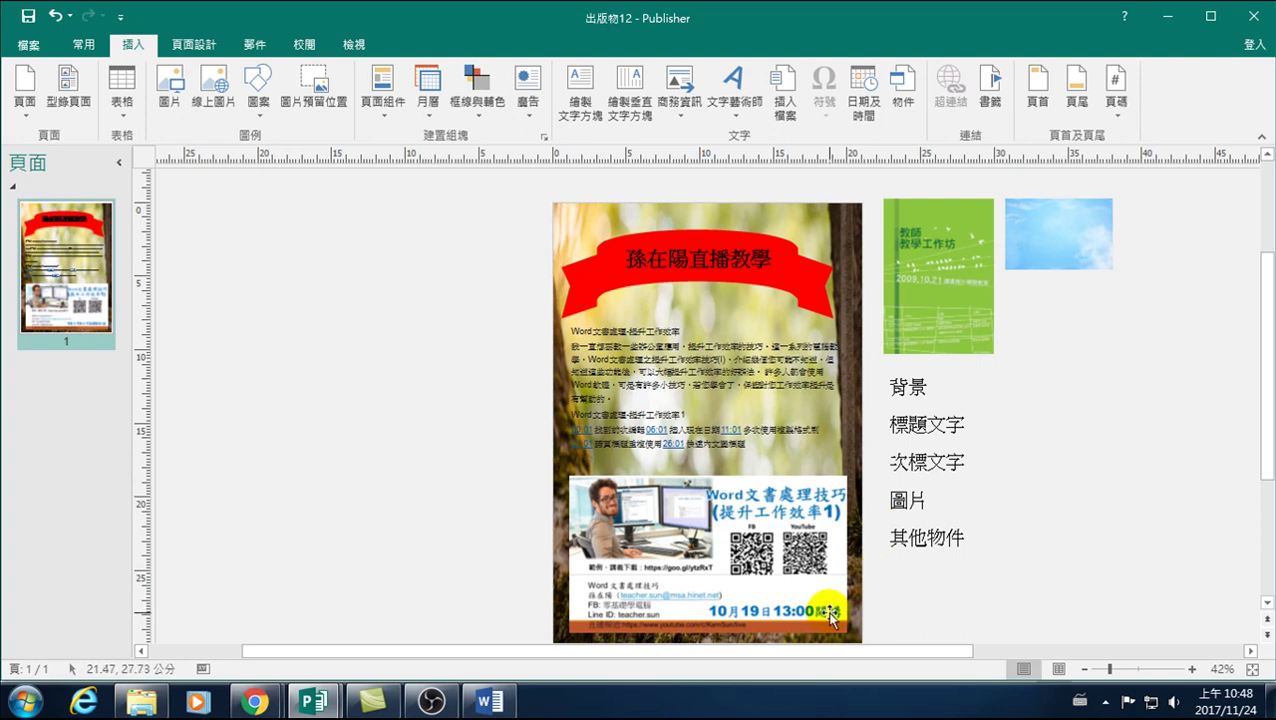
left_click(29, 45)
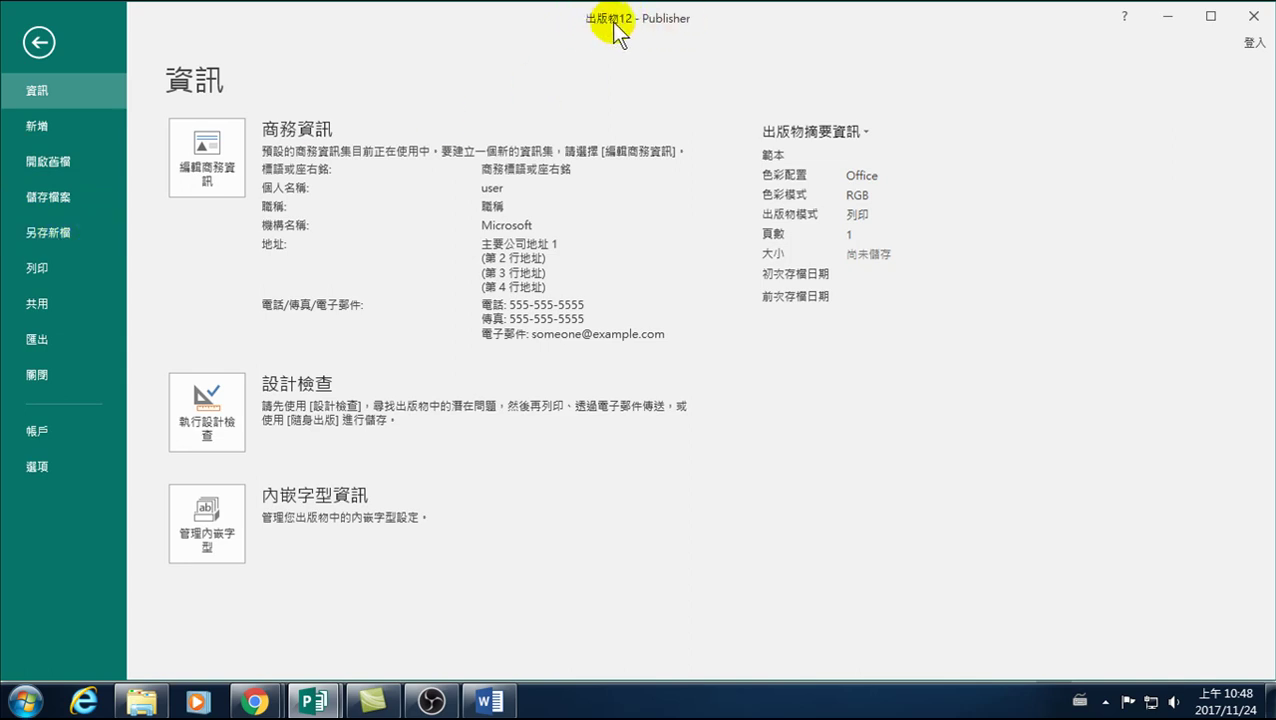
- Open the Save As page for the poster
left_click(46, 196)
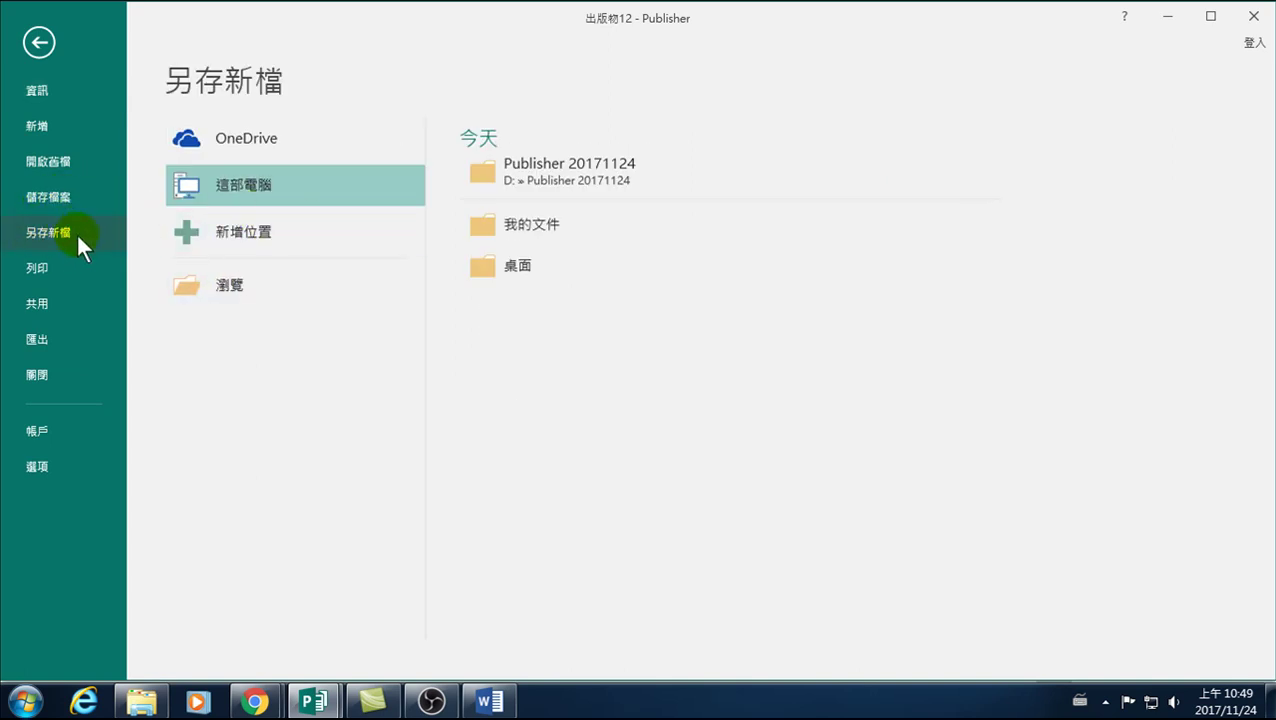
- Browse to D:\Publisher 20171124 in the Save As dialog and replace 出版物12 with a new poster name
left_click(231, 282)
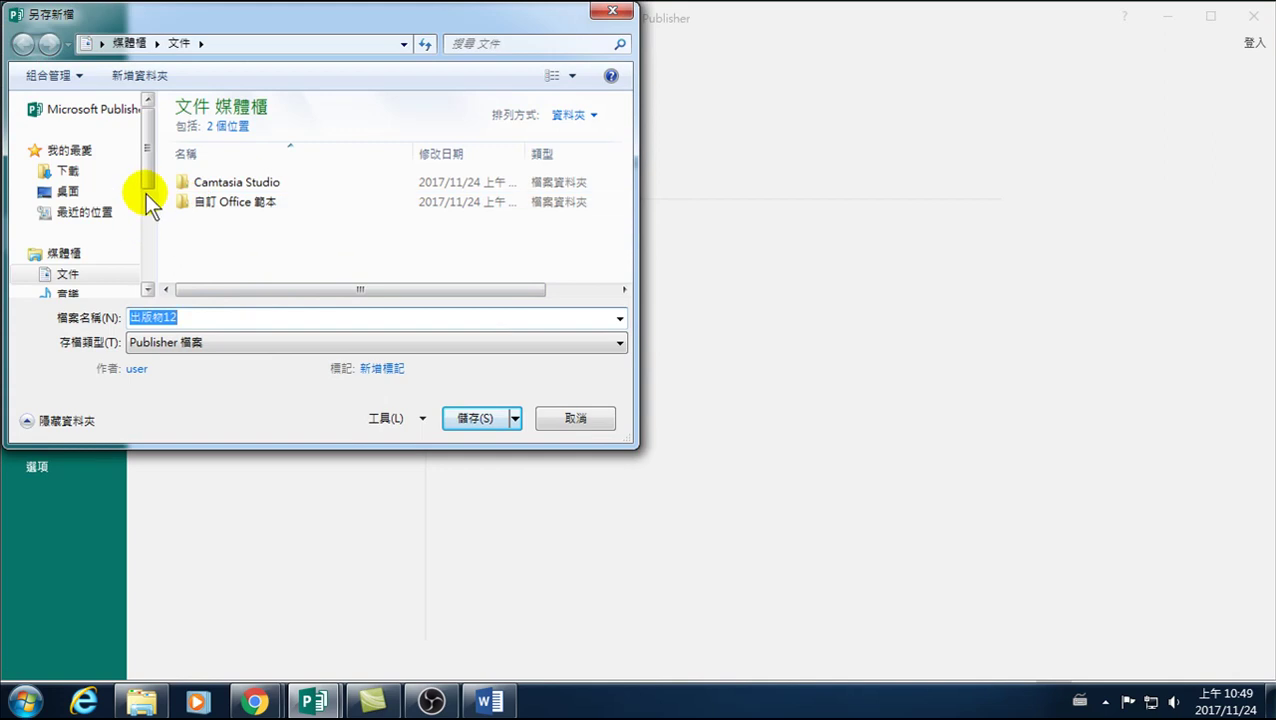
left_click_drag(148, 195, 158, 262)
left_click(100, 246)
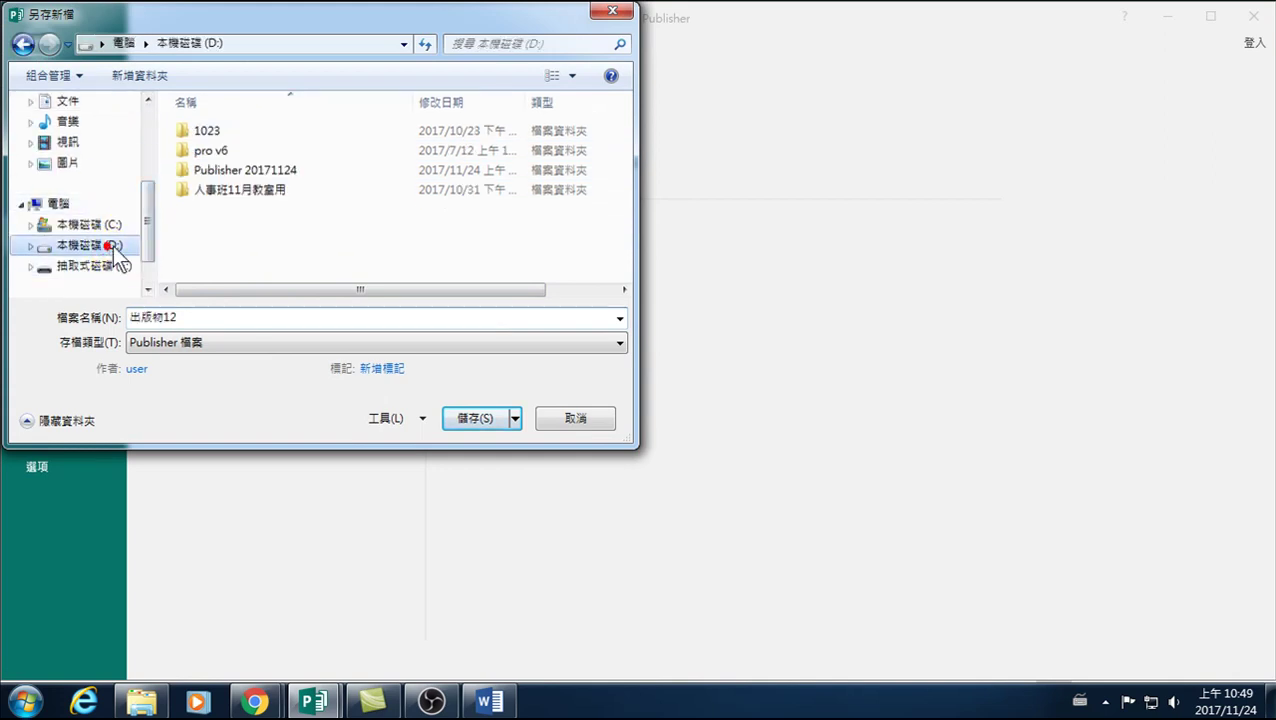
double_click(230, 172)
double_click(211, 316)
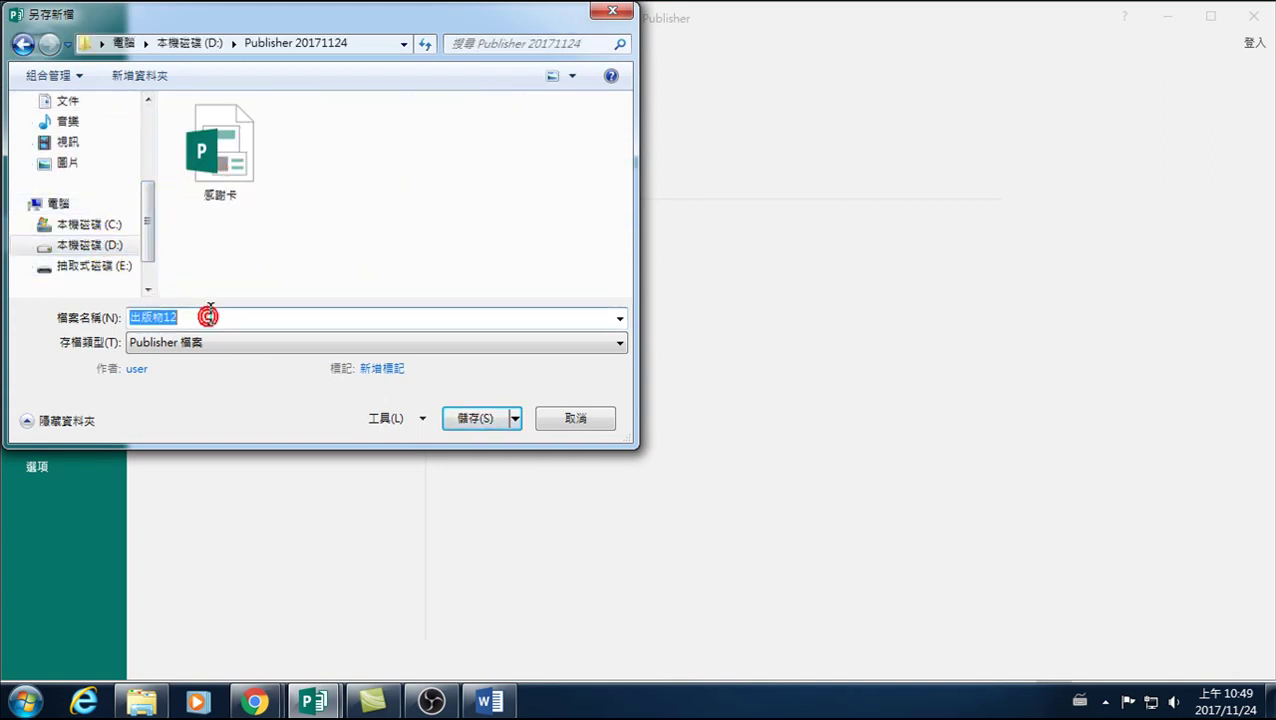
type("j")
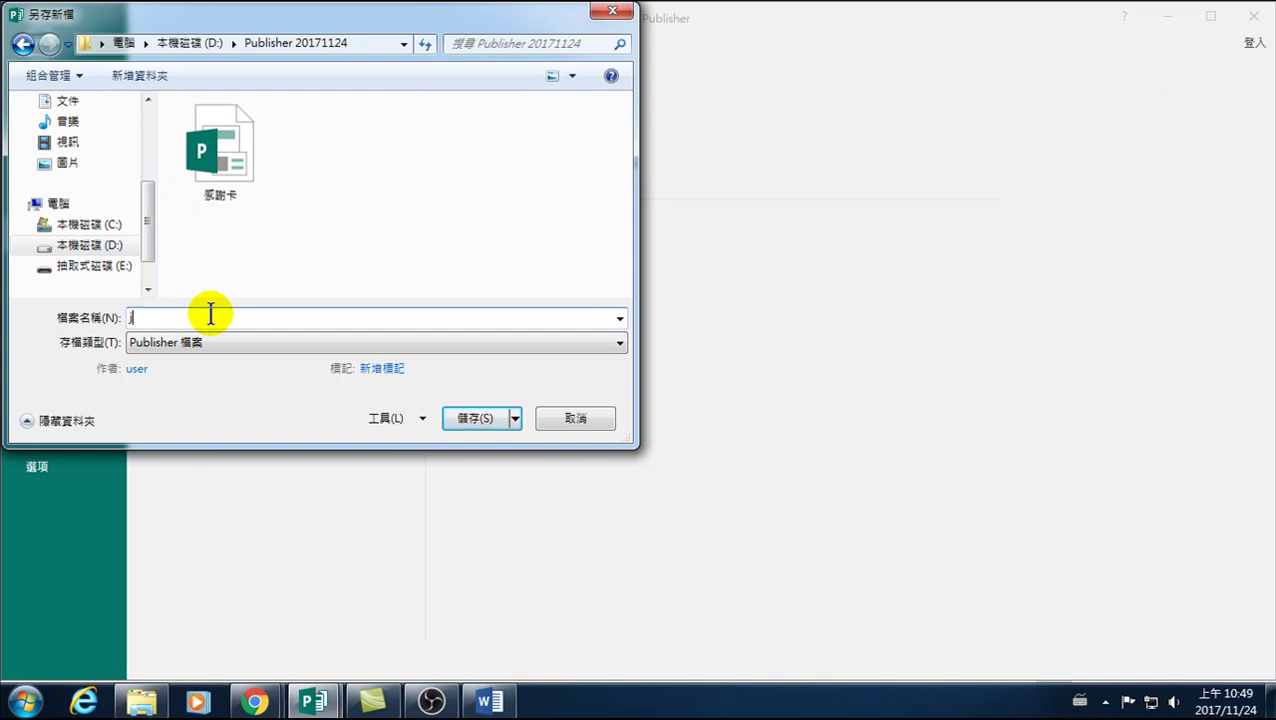
type("宜")
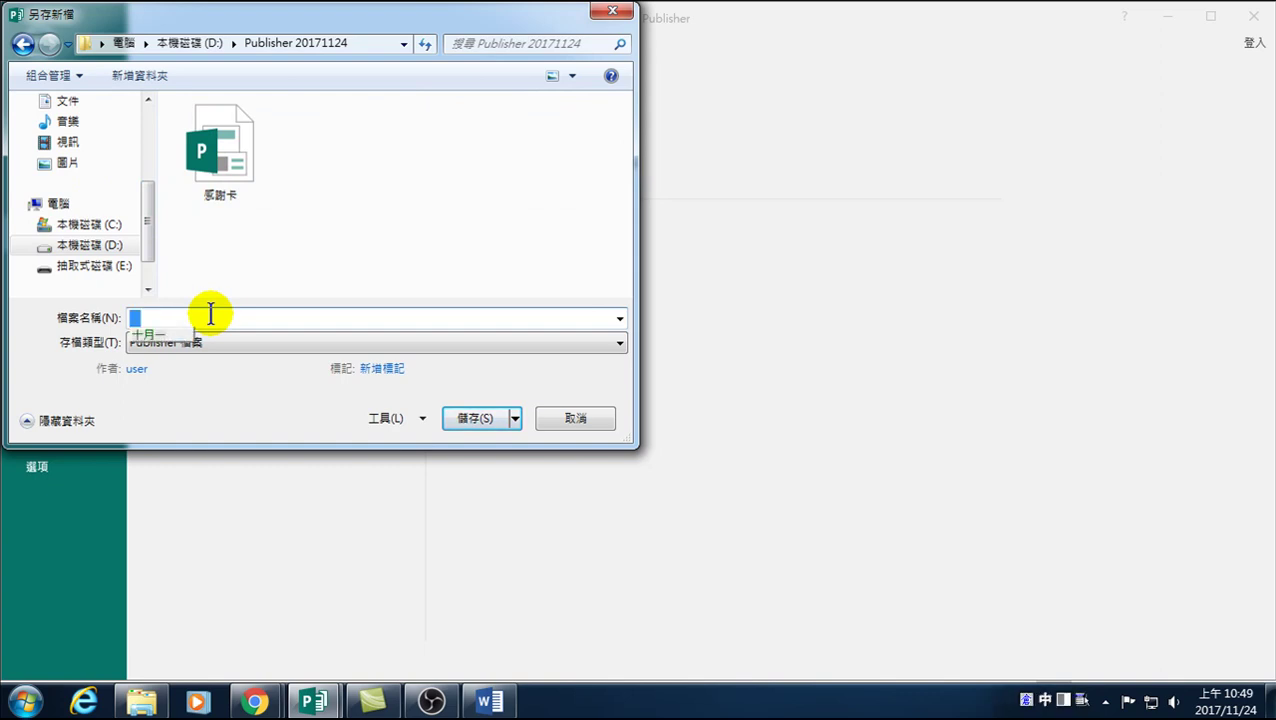
type("蘭")
type("播教")
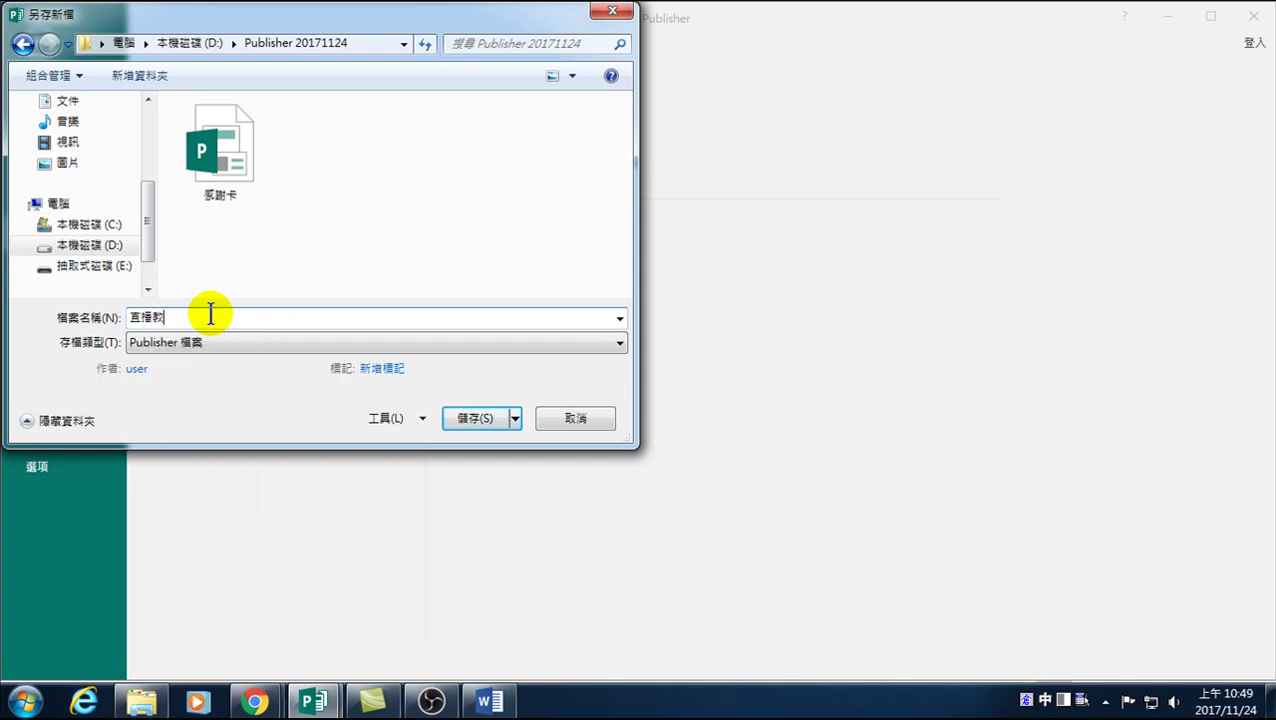
type("電腦")
type("十")
type("室")
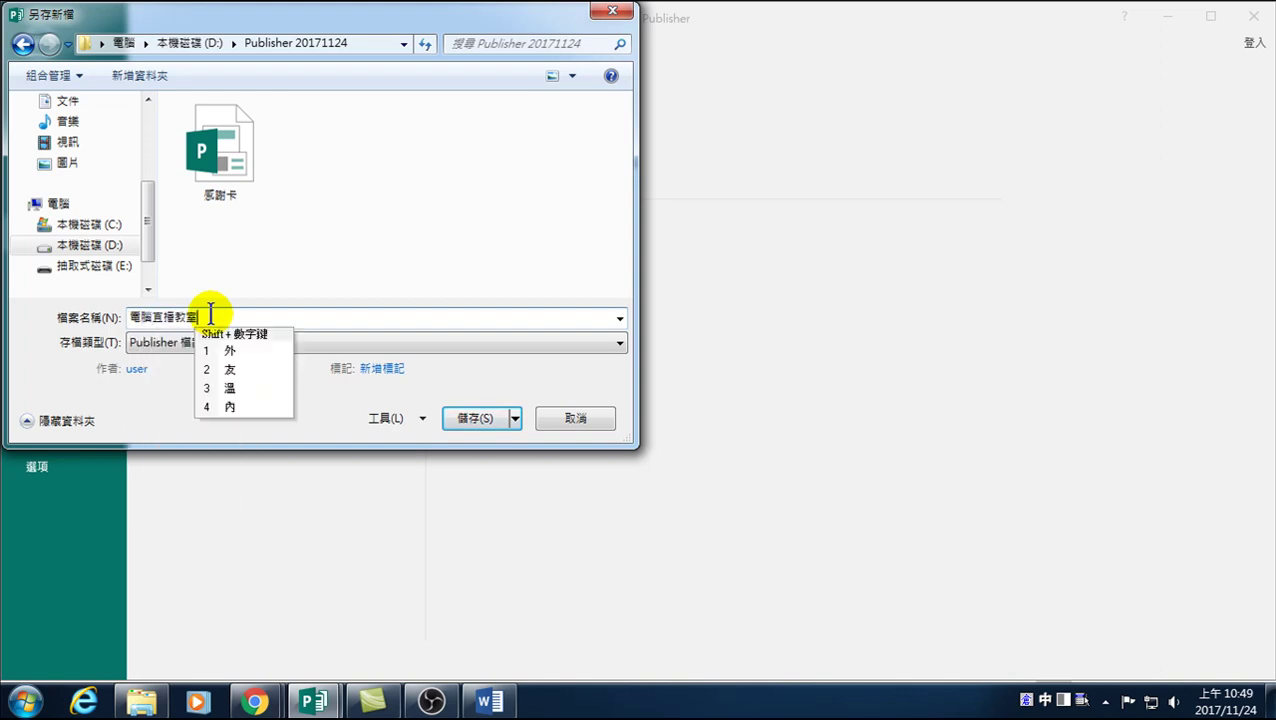
type("海")
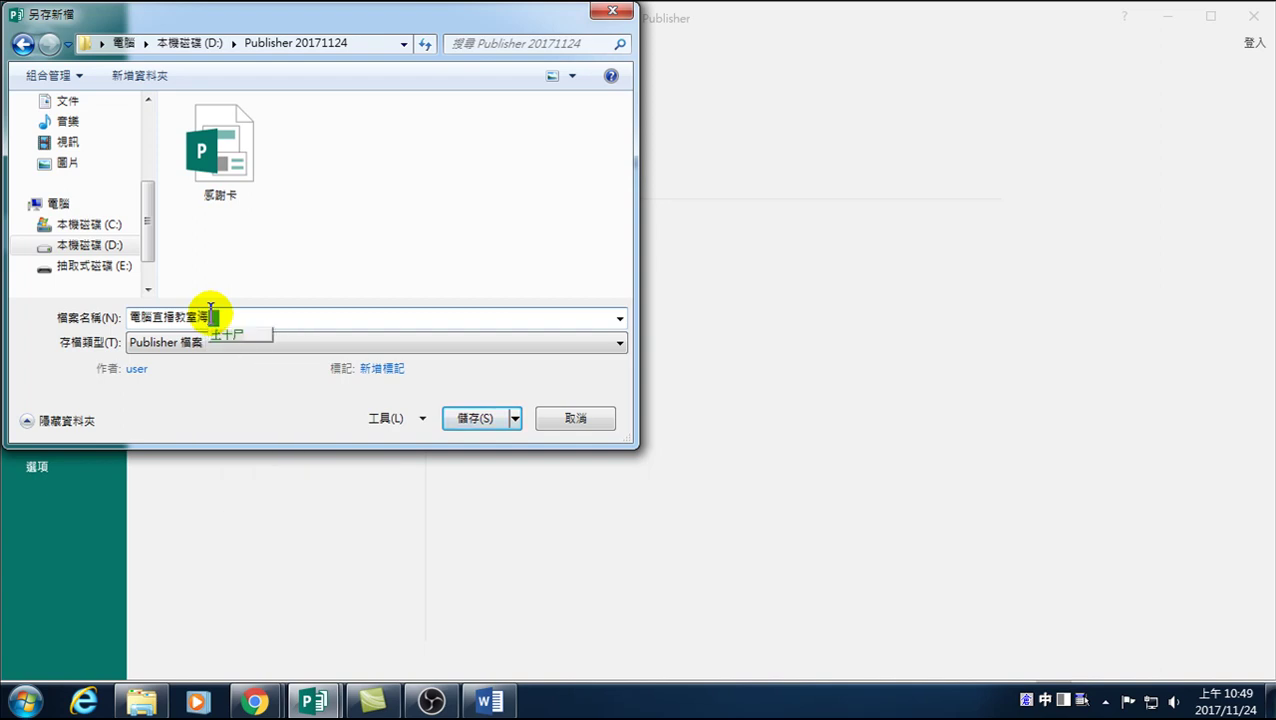
type("報")
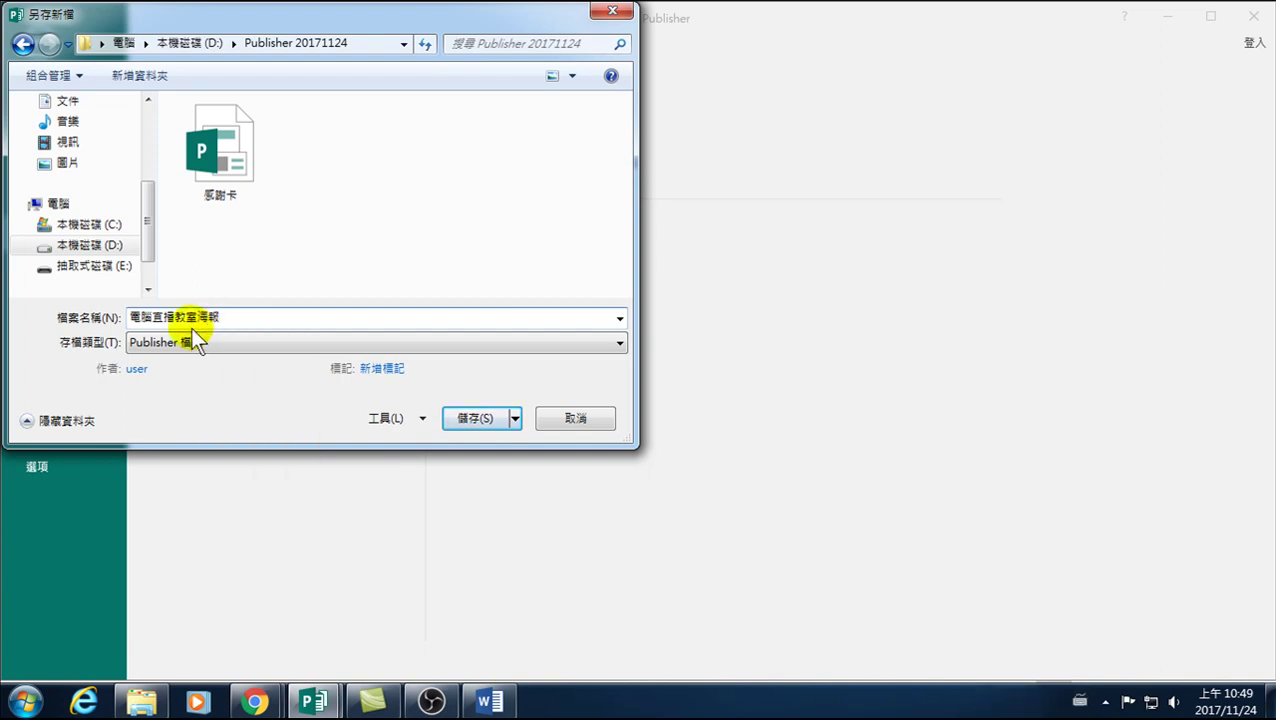
- Save the poster as 電腦直播教室海報-20171124 in the Publisher 20171124 folder
left_click_drag(130, 317, 199, 318)
left_click(155, 316)
left_click(177, 317)
left_click_drag(130, 318, 215, 309)
left_click(216, 312)
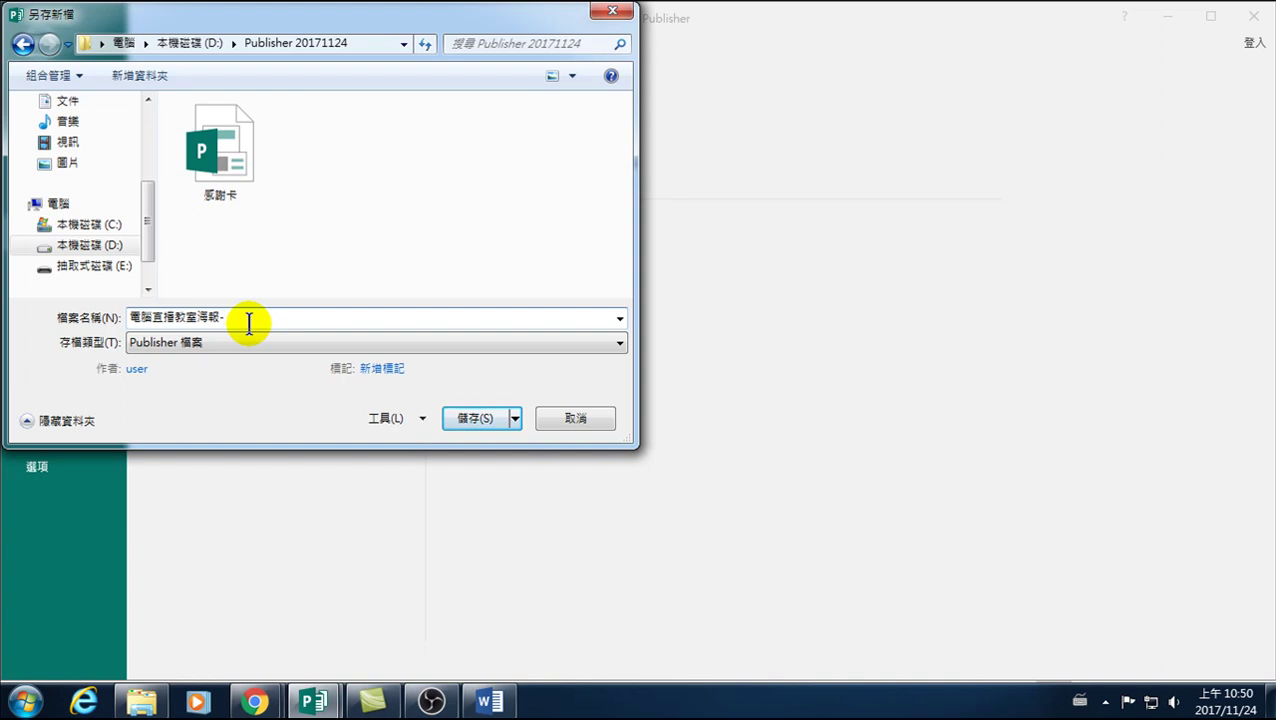
type("0171124")
left_click(470, 420)
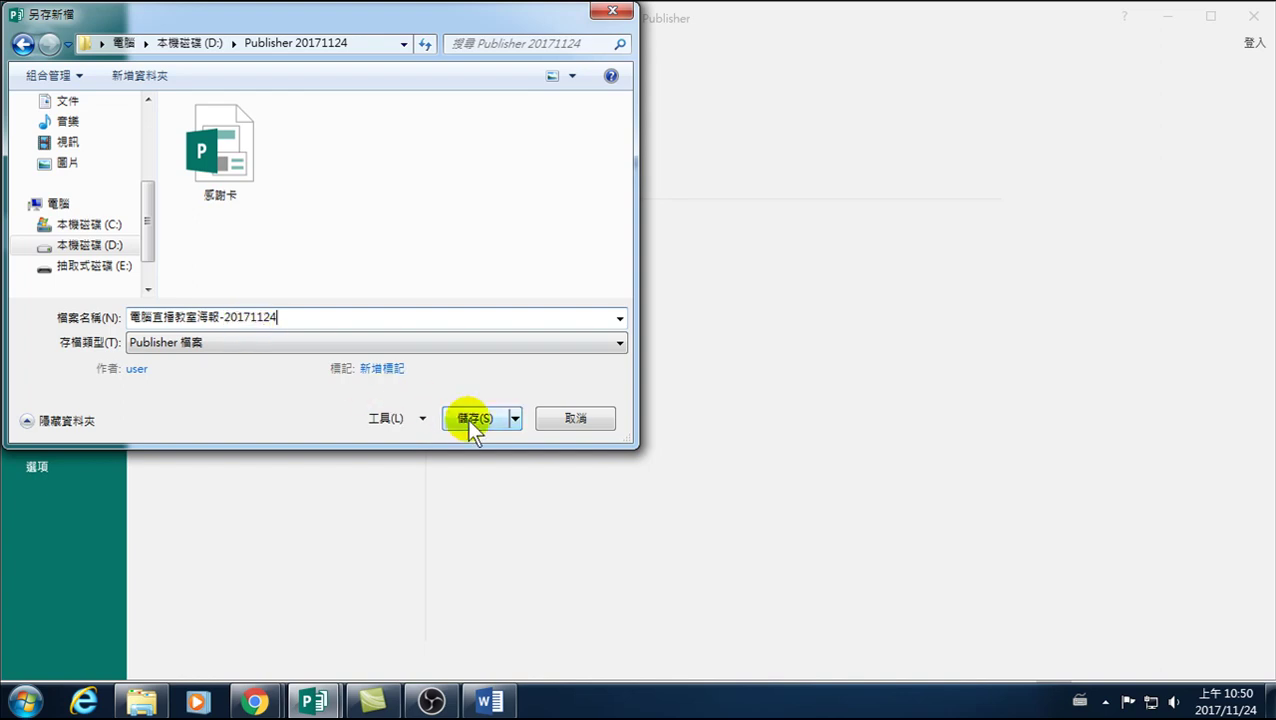